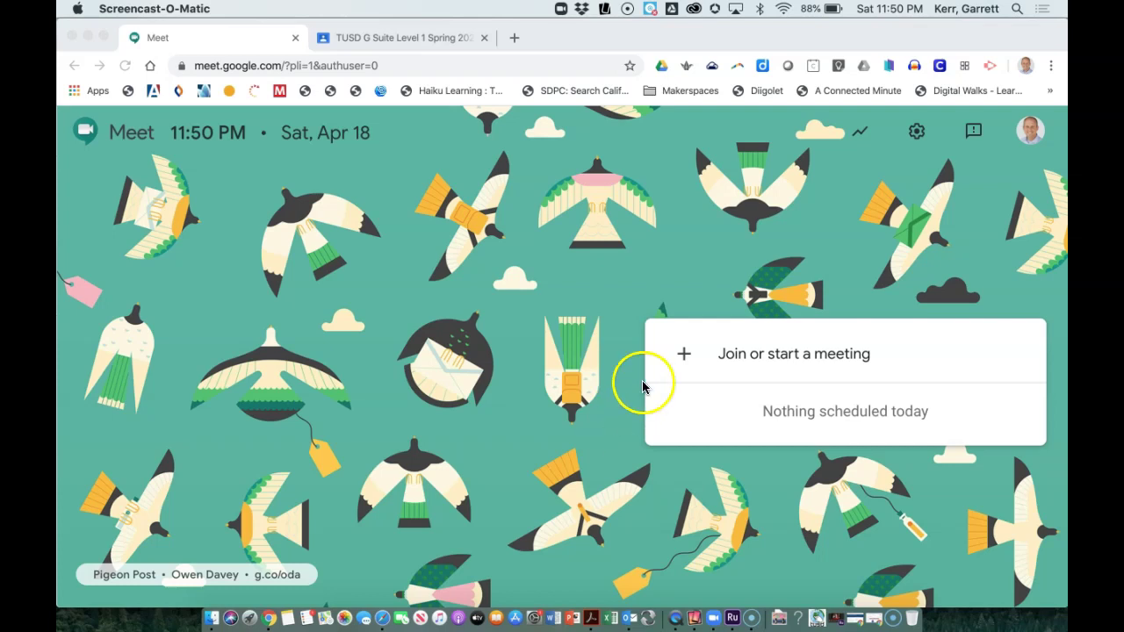
Step: Start a meeting with the nickname kerrtestmeet and dismiss its joining information
left_click(683, 354)
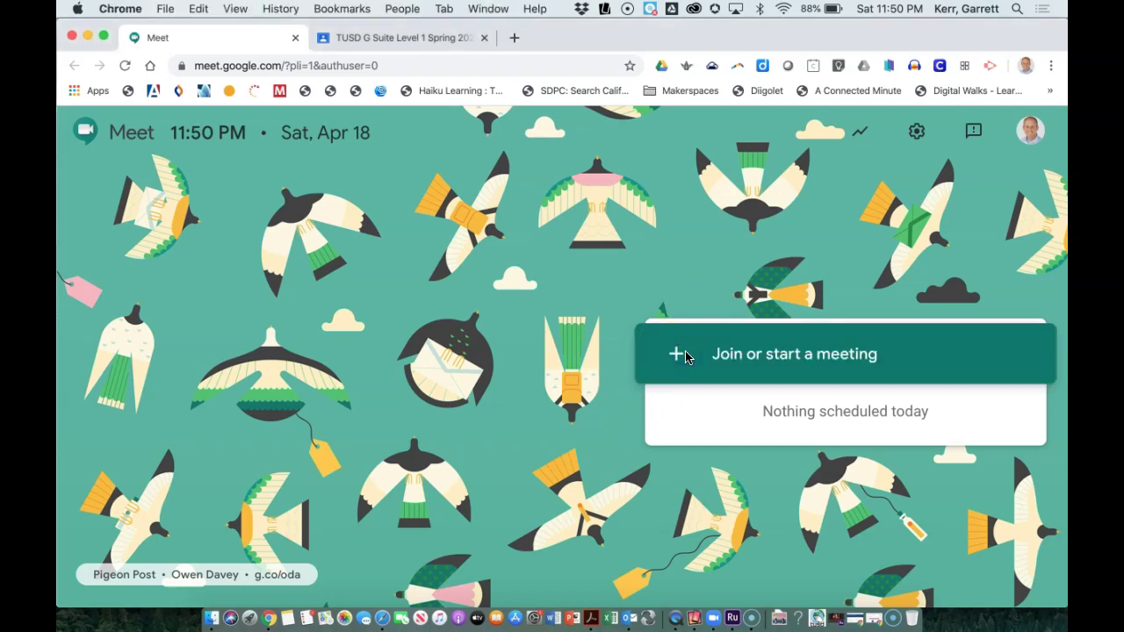
left_click(677, 357)
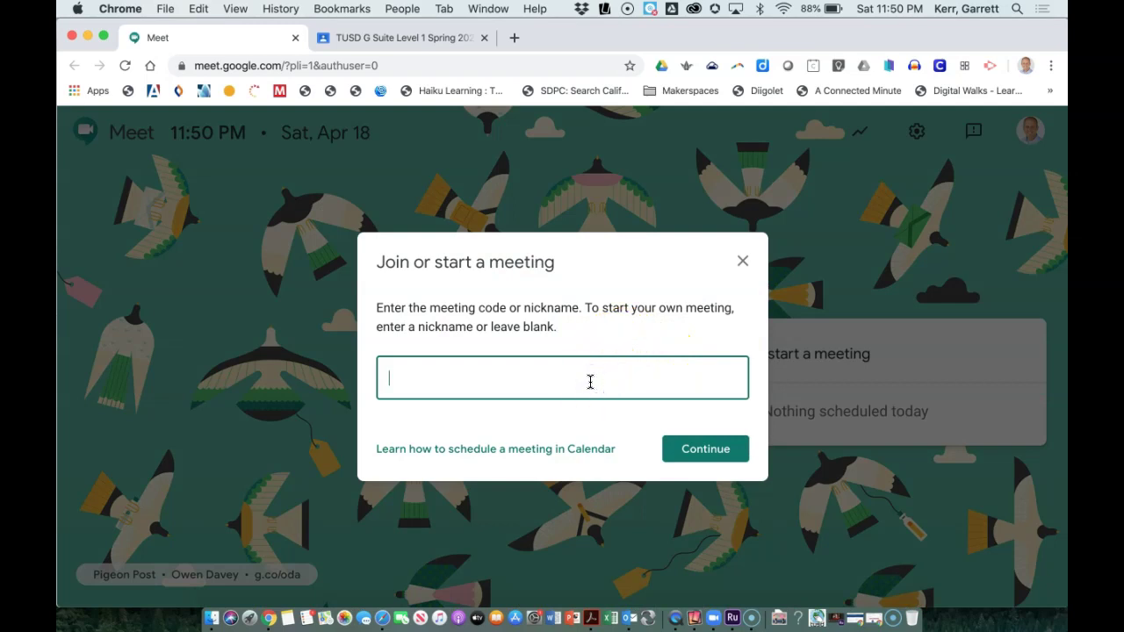
type("kerrtestmeet")
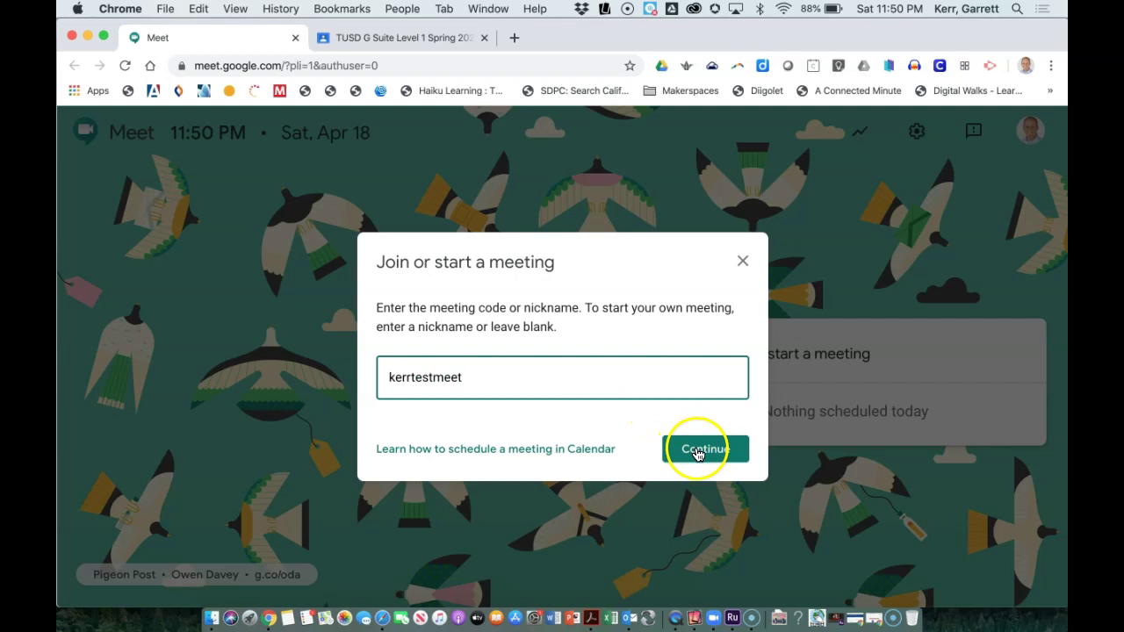
left_click(690, 448)
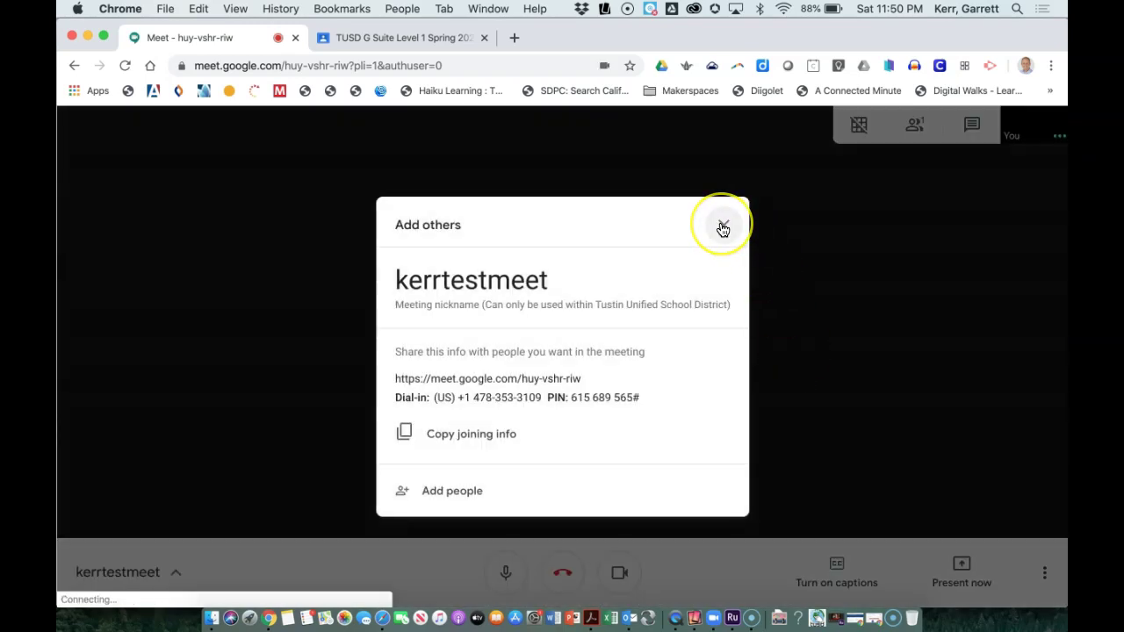
left_click(721, 226)
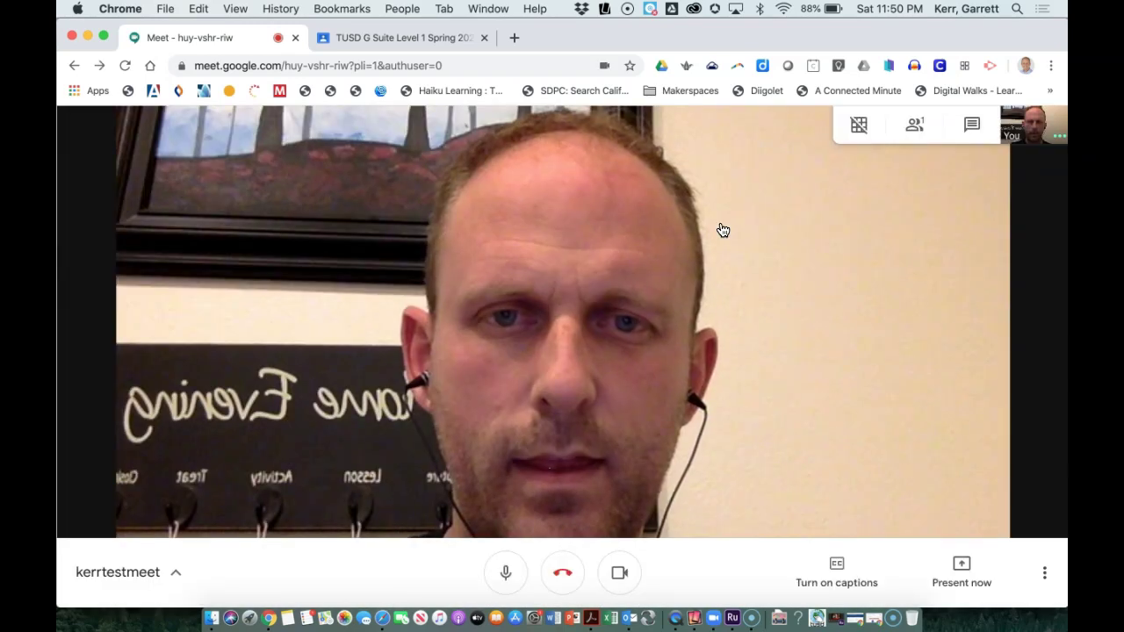
Step: Switch to the student's guest window, enter the meeting code kerrtestmeet, and allow Meet to use the camera and microphone
key("ctrl+Up")
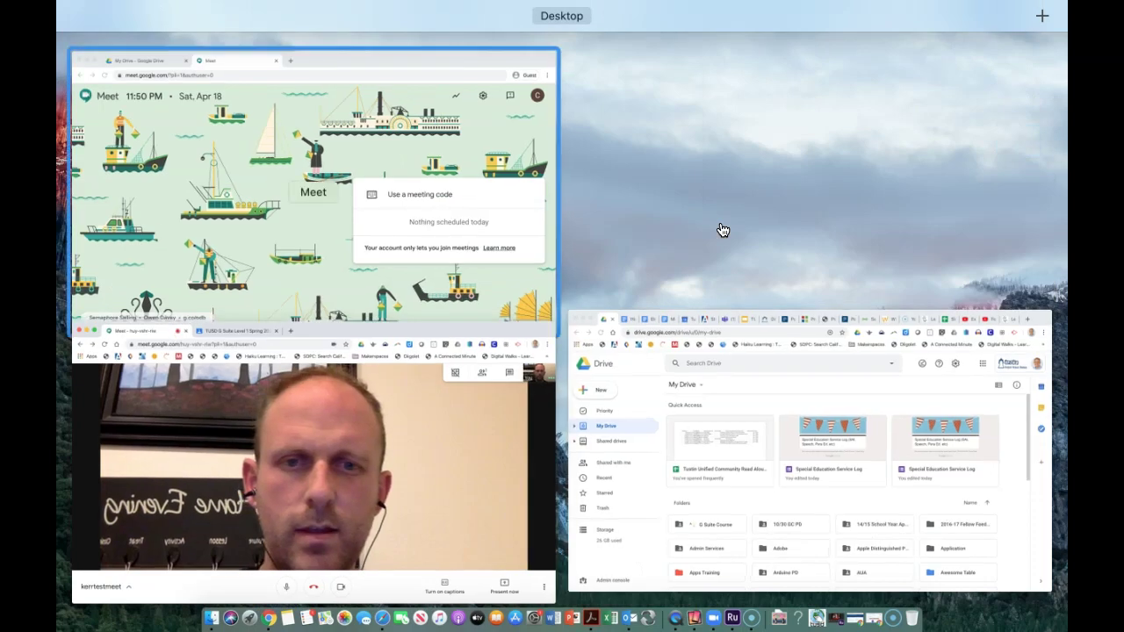
left_click(650, 309)
left_click(672, 318)
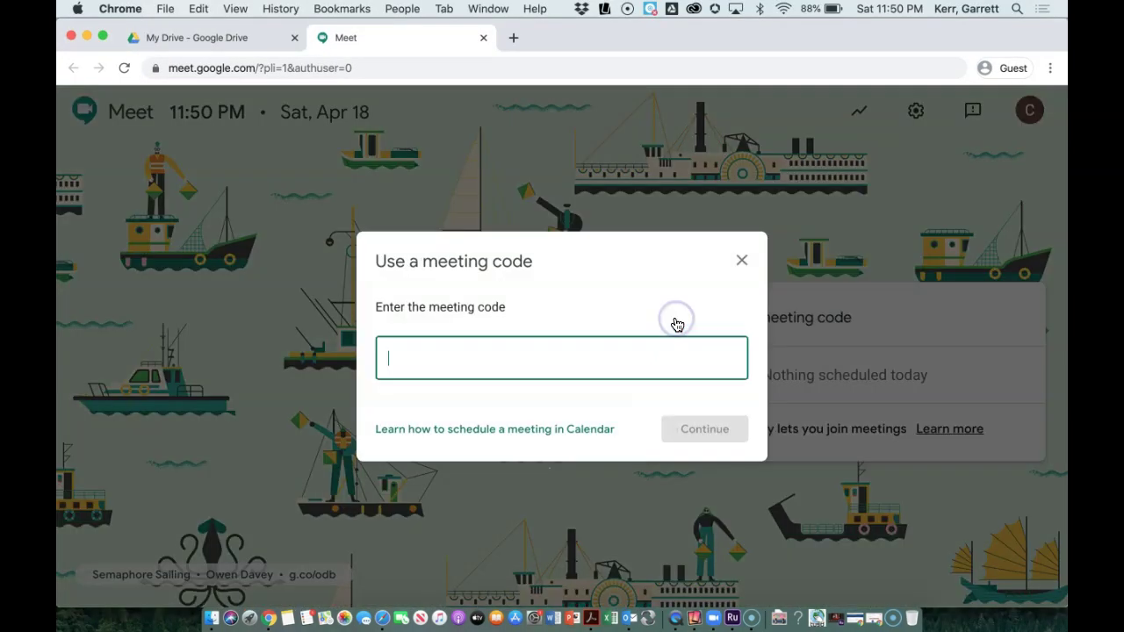
type("kerrtestmeet")
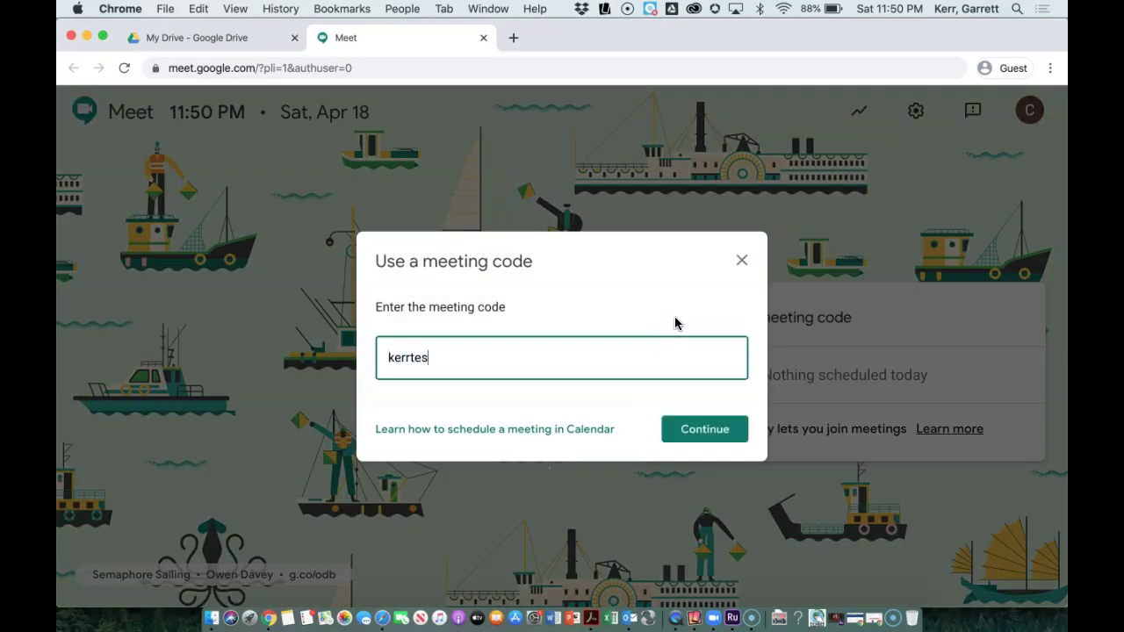
left_click(710, 428)
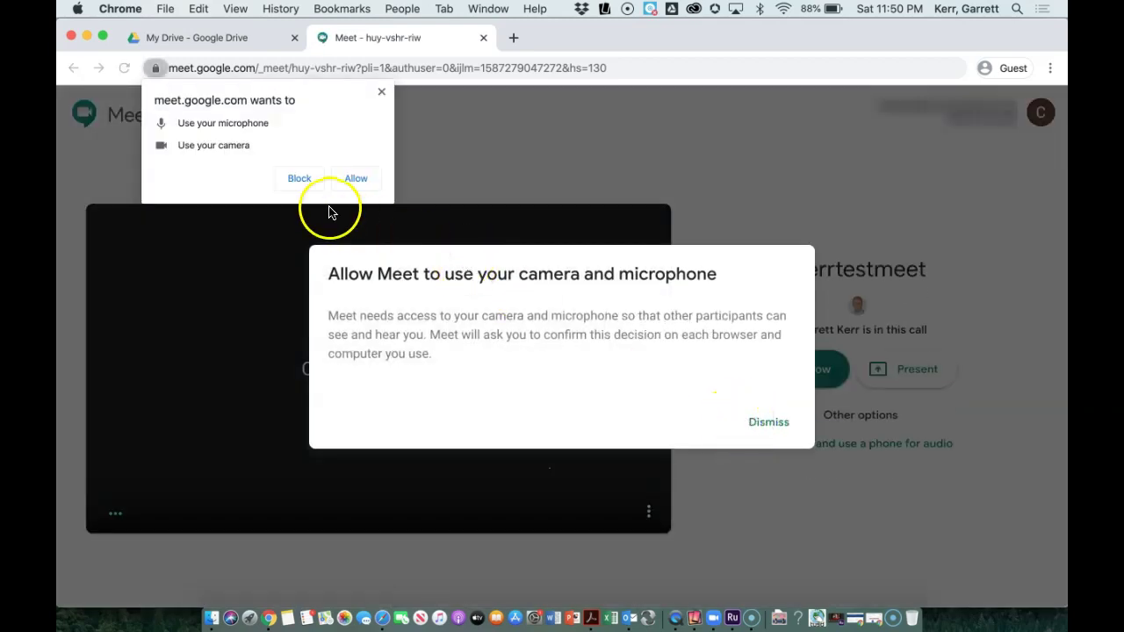
left_click(347, 180)
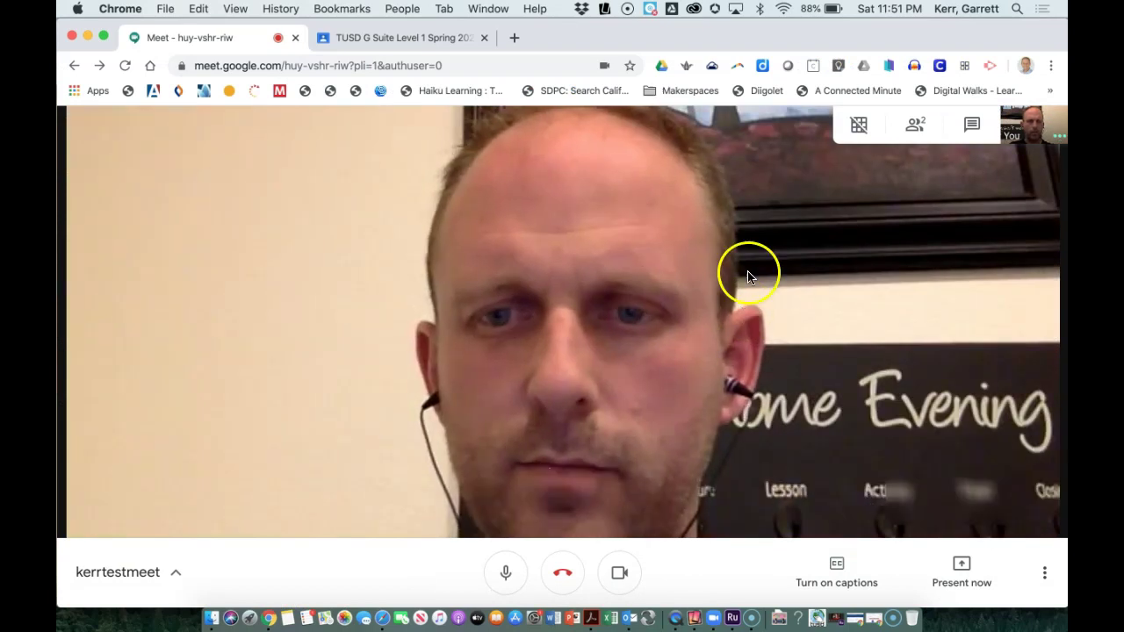
Step: Turn on grid view in the teacher's meeting and mute the student participant for everyone in the call
left_click(858, 126)
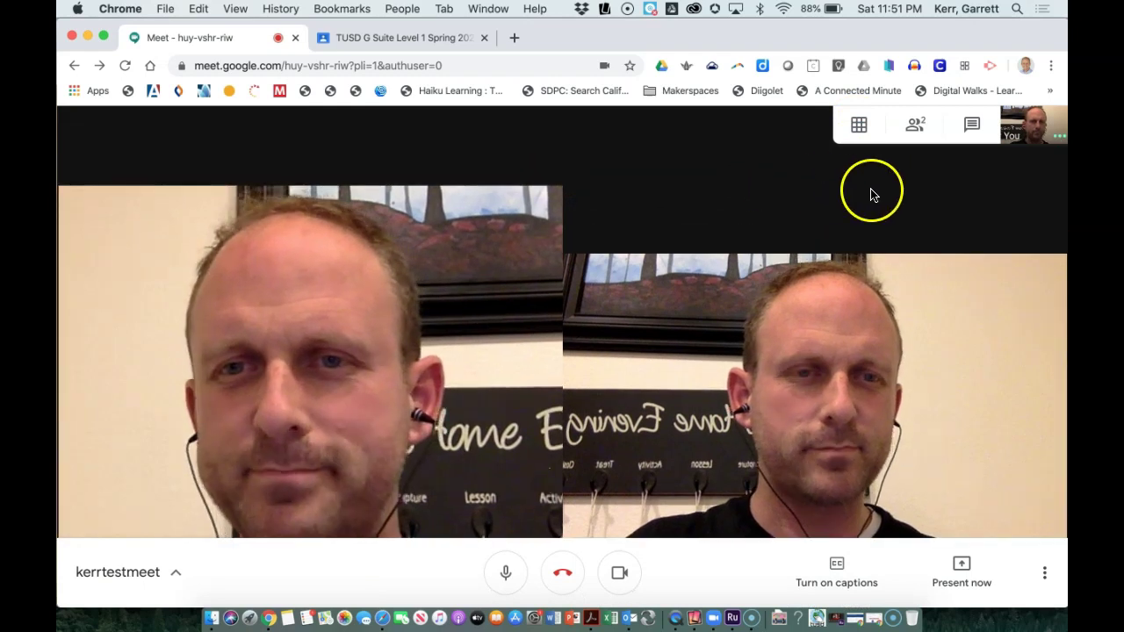
left_click(911, 132)
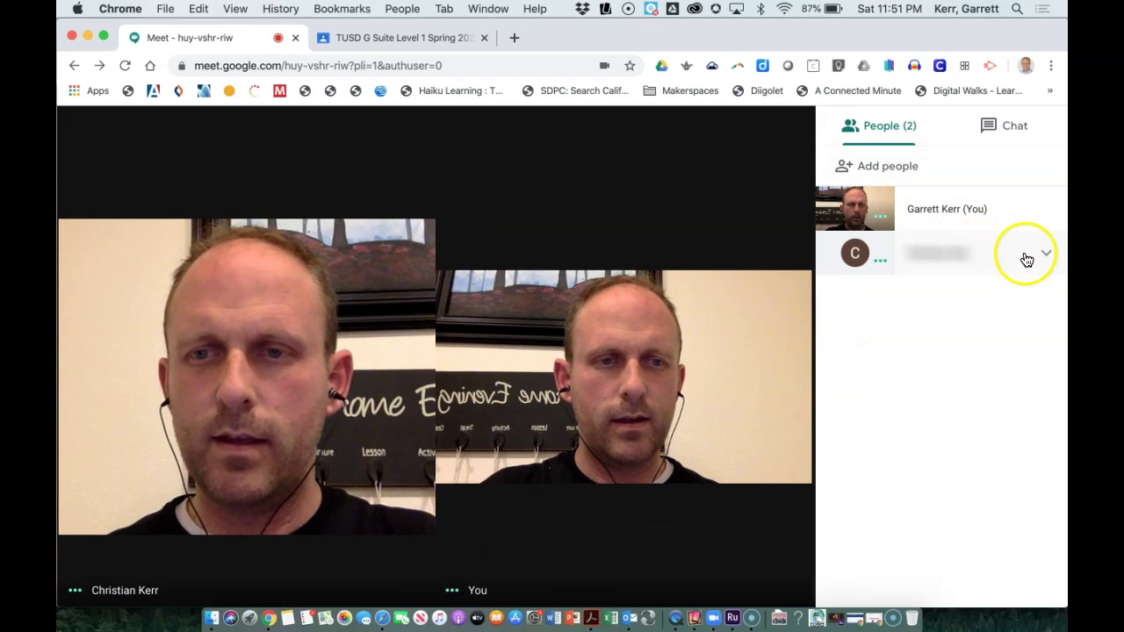
left_click(1047, 257)
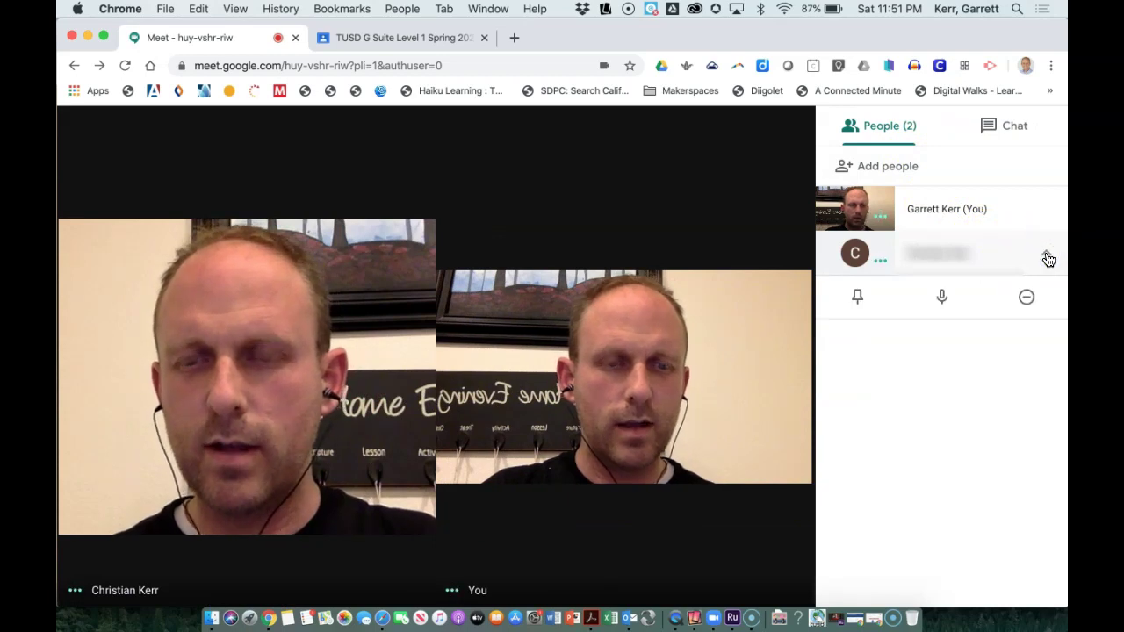
left_click(941, 297)
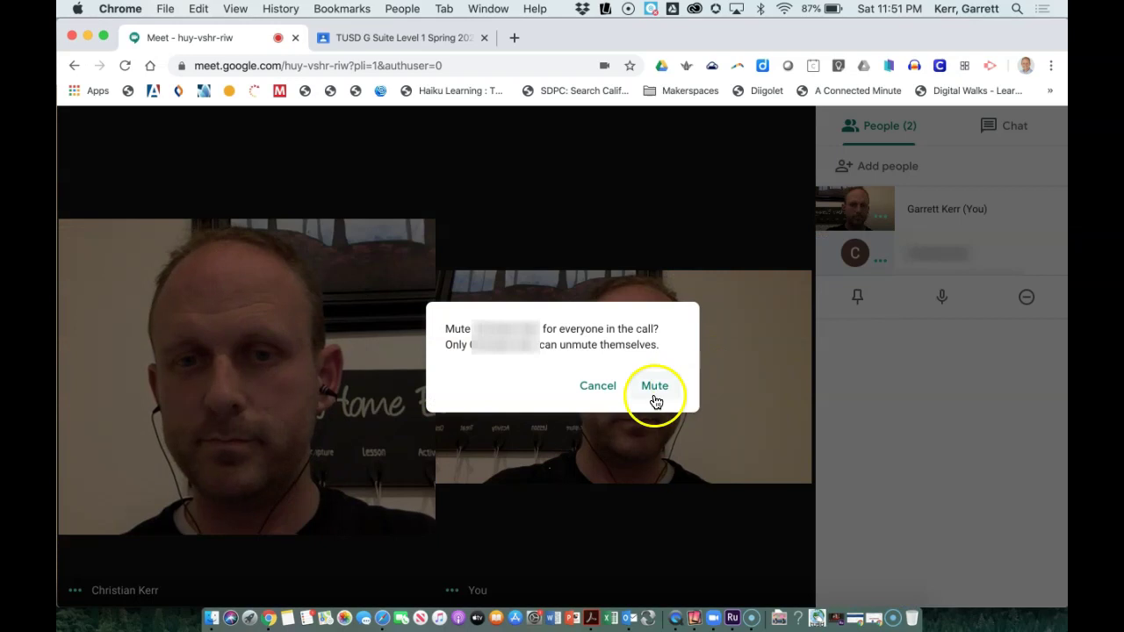
left_click(655, 398)
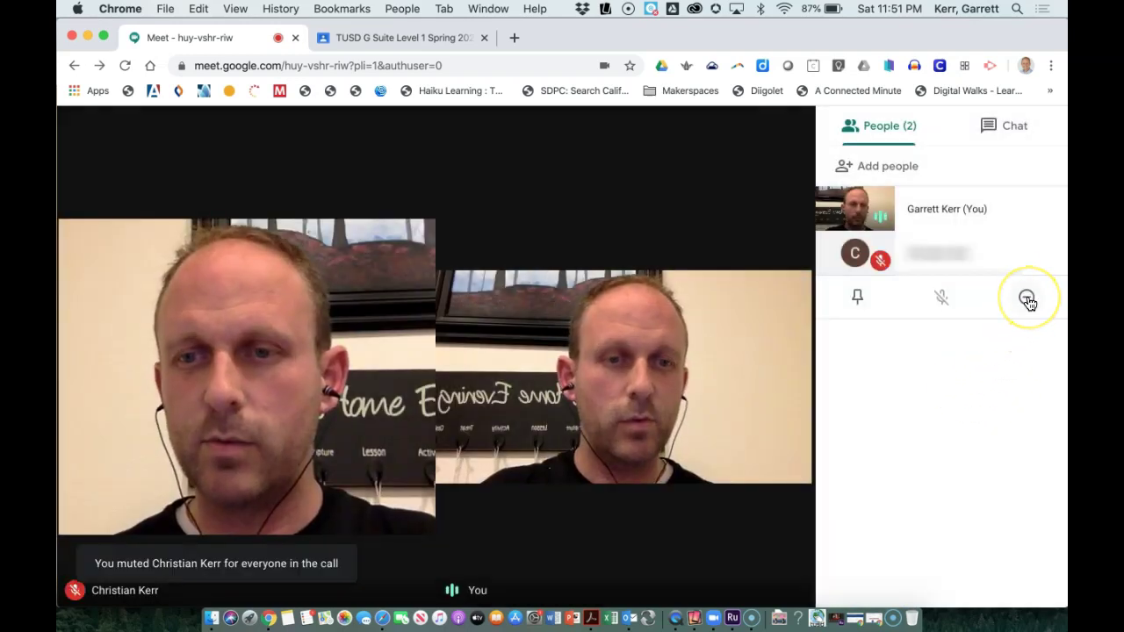
Step: Remove the student participant from the meeting and switch to the student's guest window
left_click(1027, 299)
left_click(623, 377)
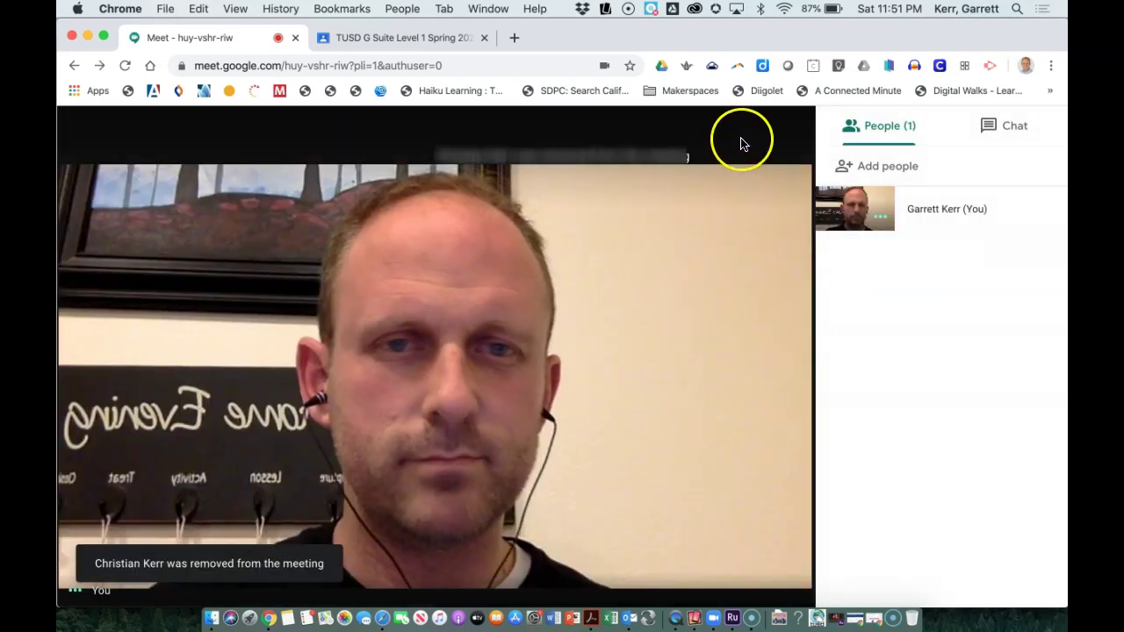
key("ctrl+Up")
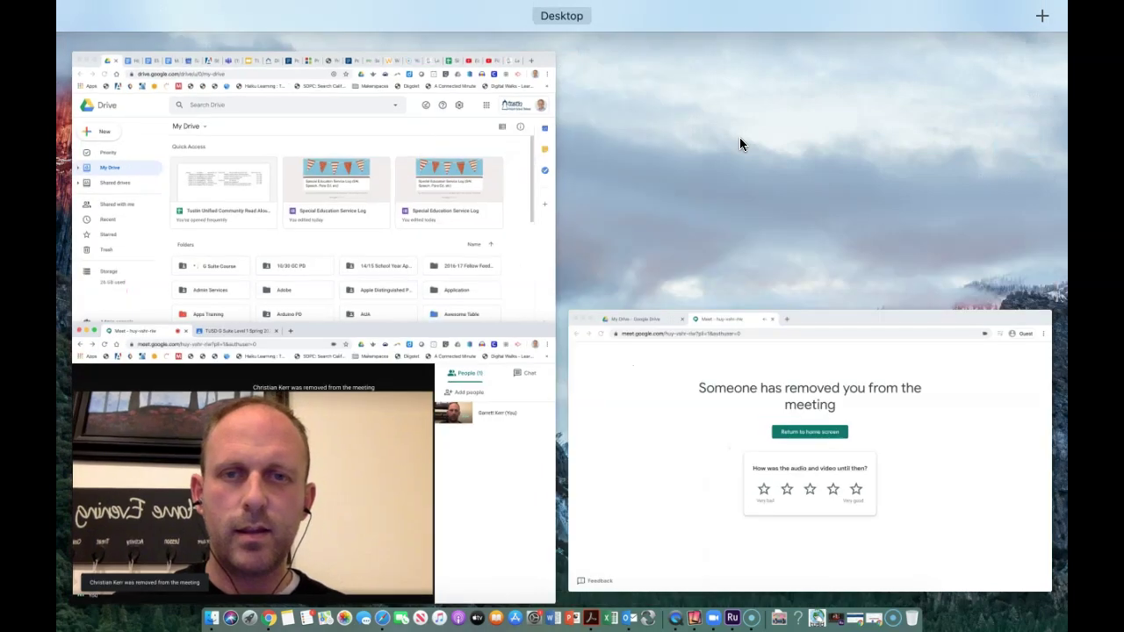
left_click(660, 364)
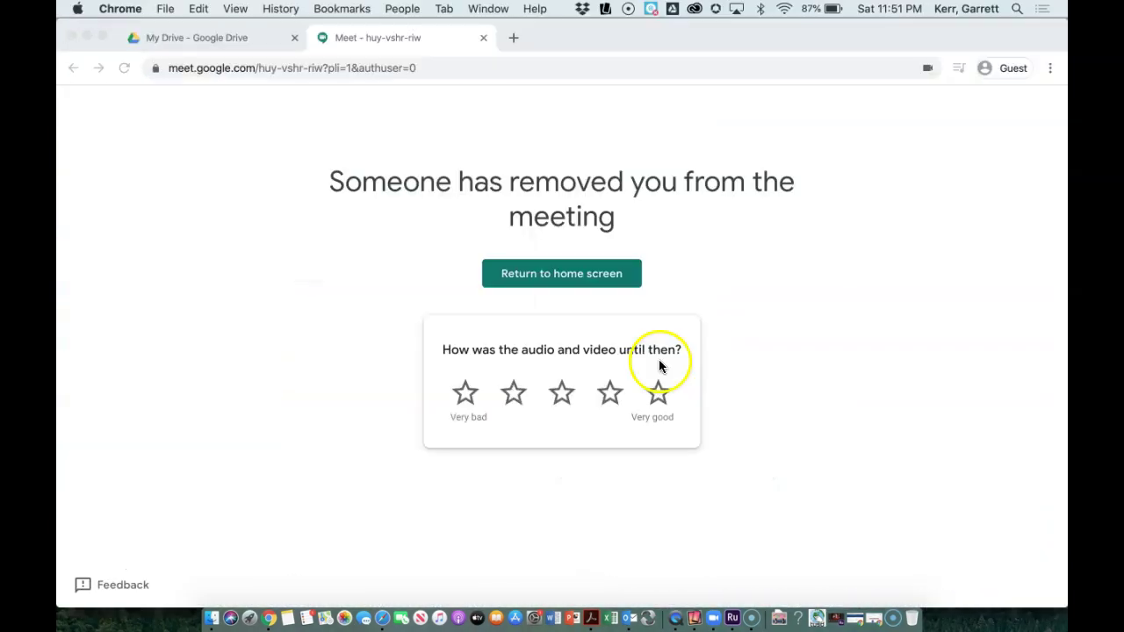
Step: Return the student's window to the Meet home screen and rejoin using the meeting code kerrtestmeet
left_click(567, 279)
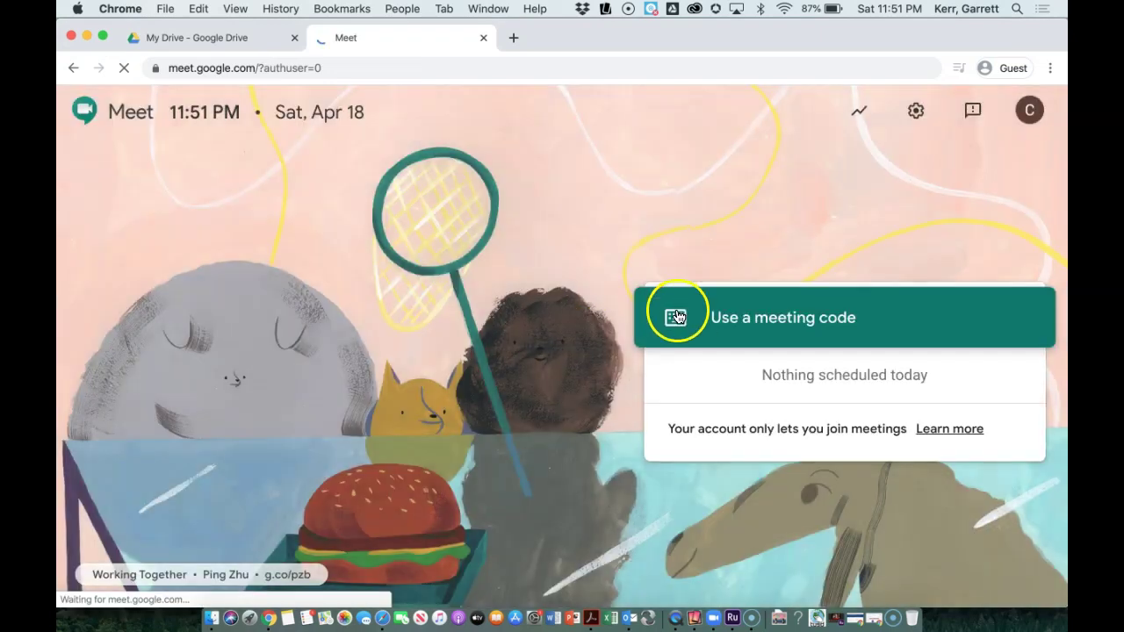
left_click(677, 317)
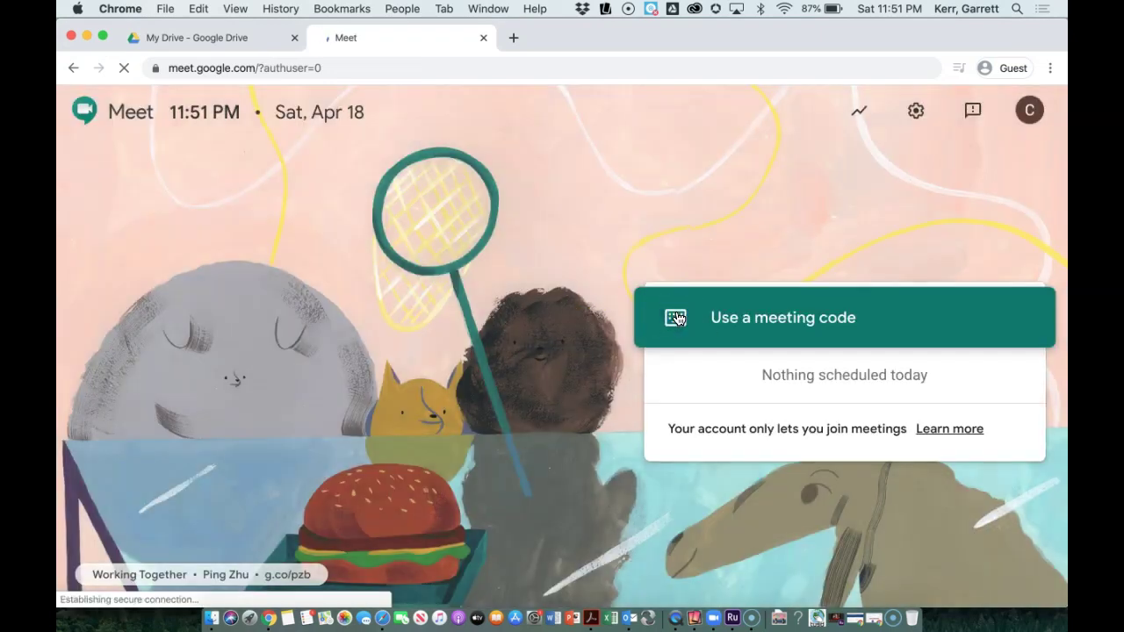
type("kerrtestmeet")
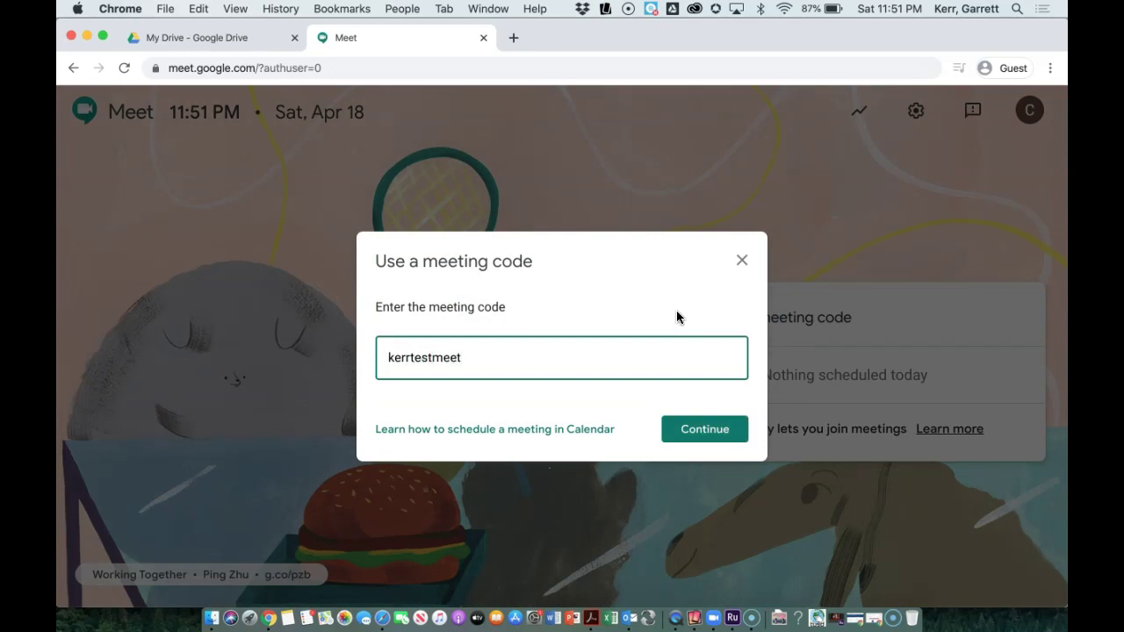
left_click(712, 429)
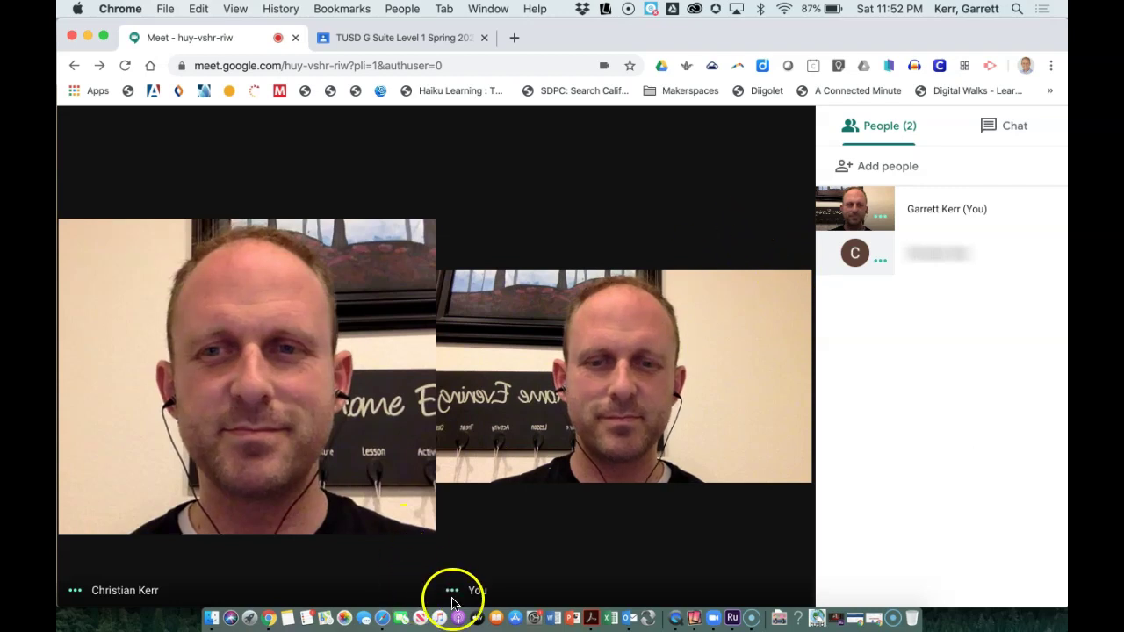
Step: Leave the call from the teacher's window first and from the student's guest window second
mouse_move(531, 558)
left_click(559, 572)
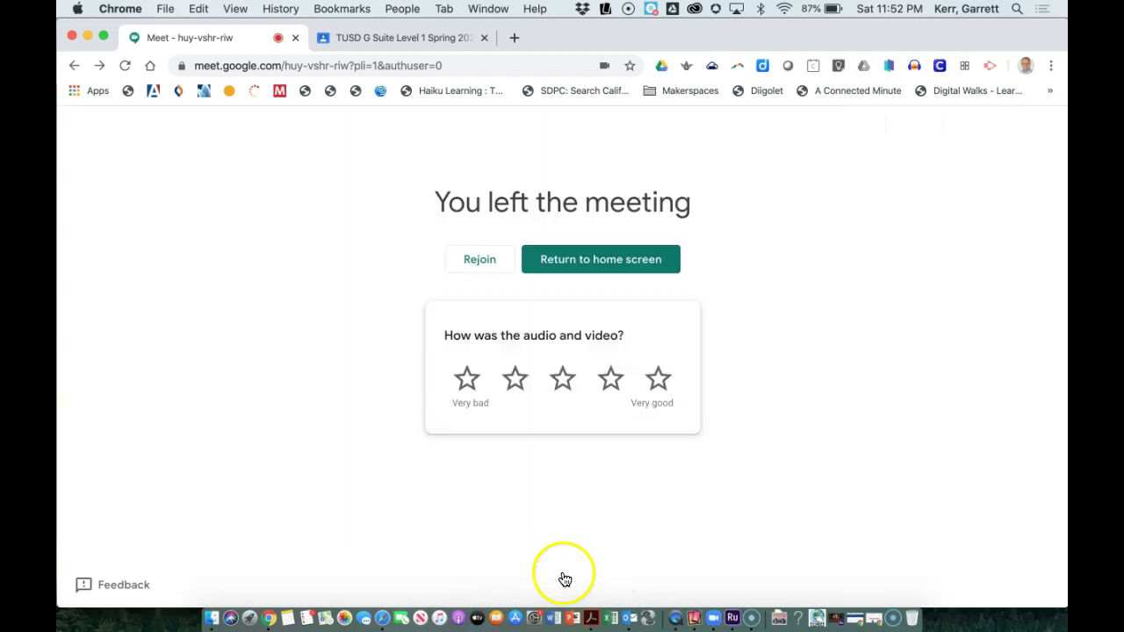
key("ctrl+Up")
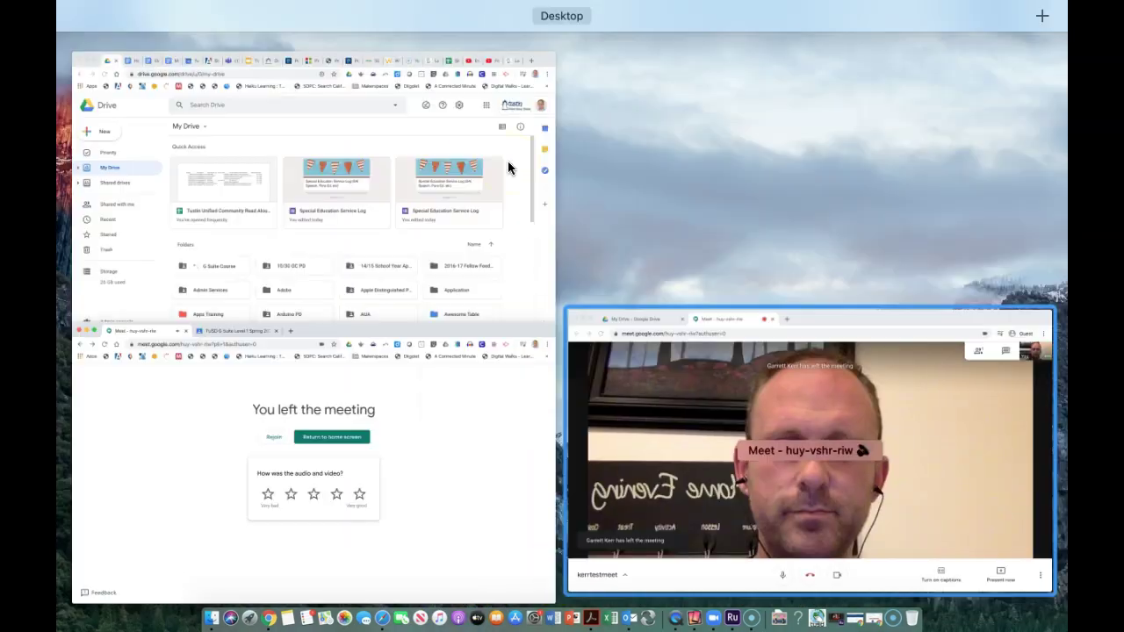
left_click(673, 388)
left_click(562, 573)
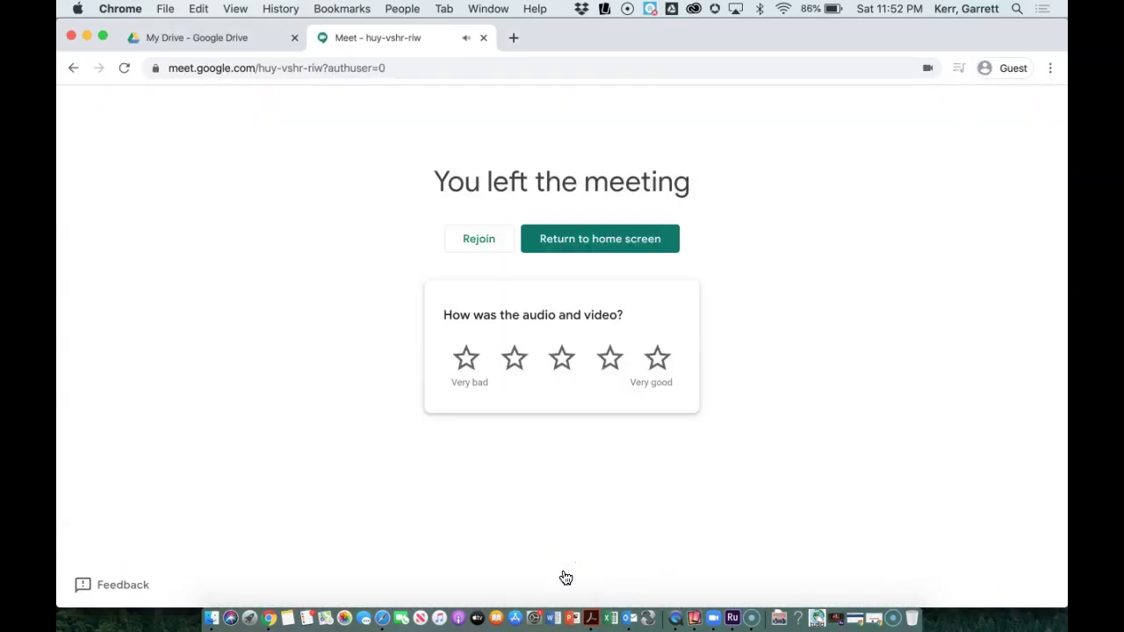
Step: Return both the student's and the teacher's windows to the Meet home screen
left_click(590, 243)
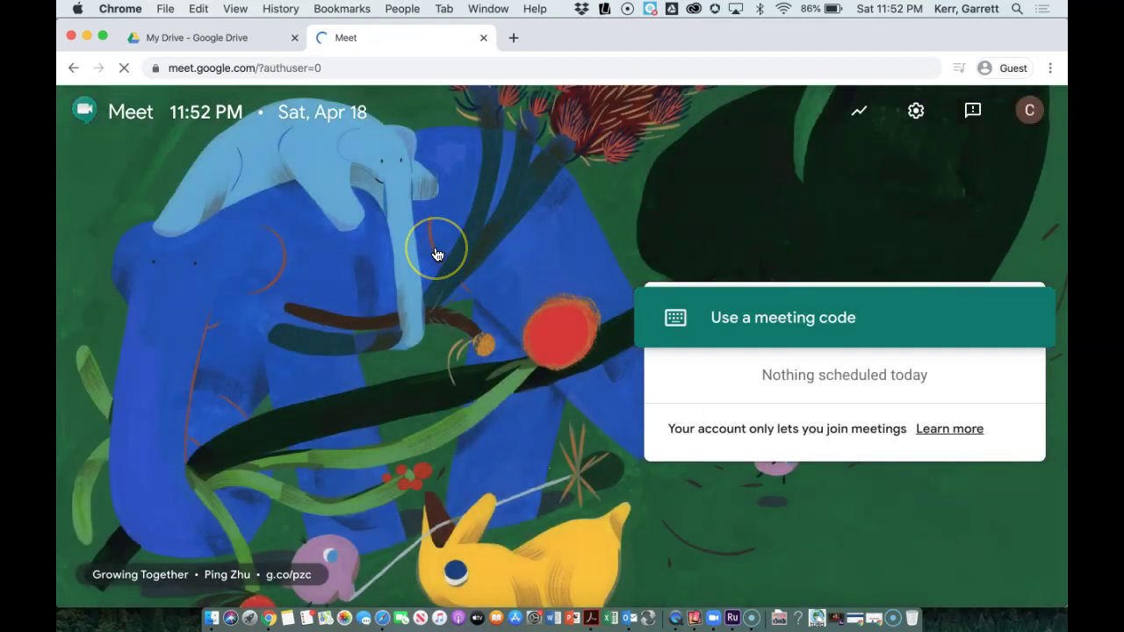
key("ctrl+Up")
left_click(436, 254)
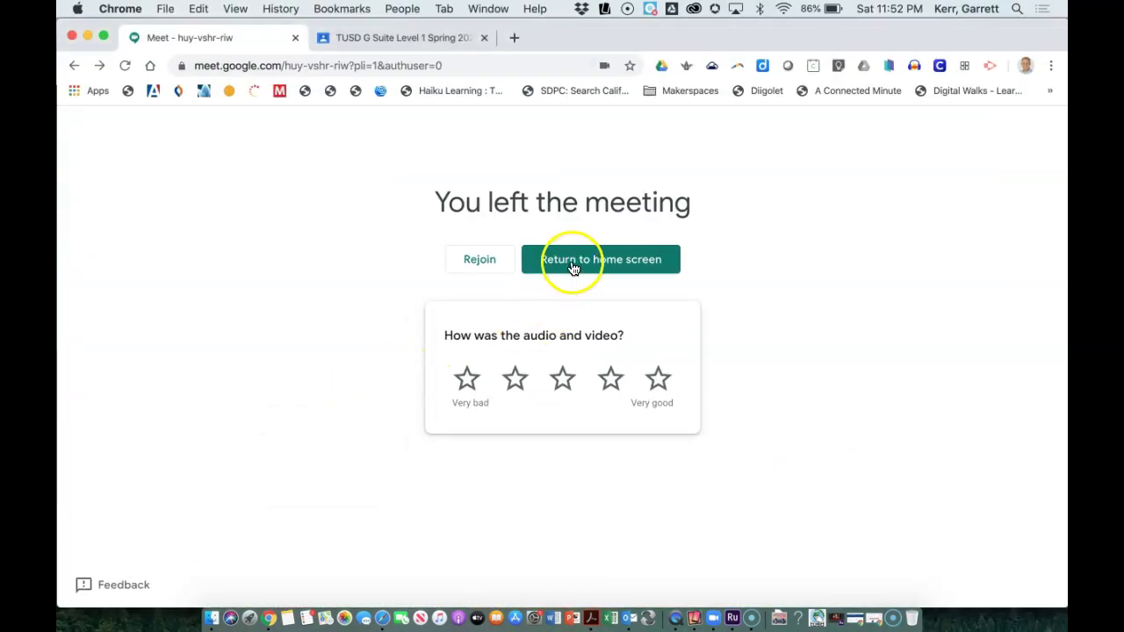
left_click(570, 263)
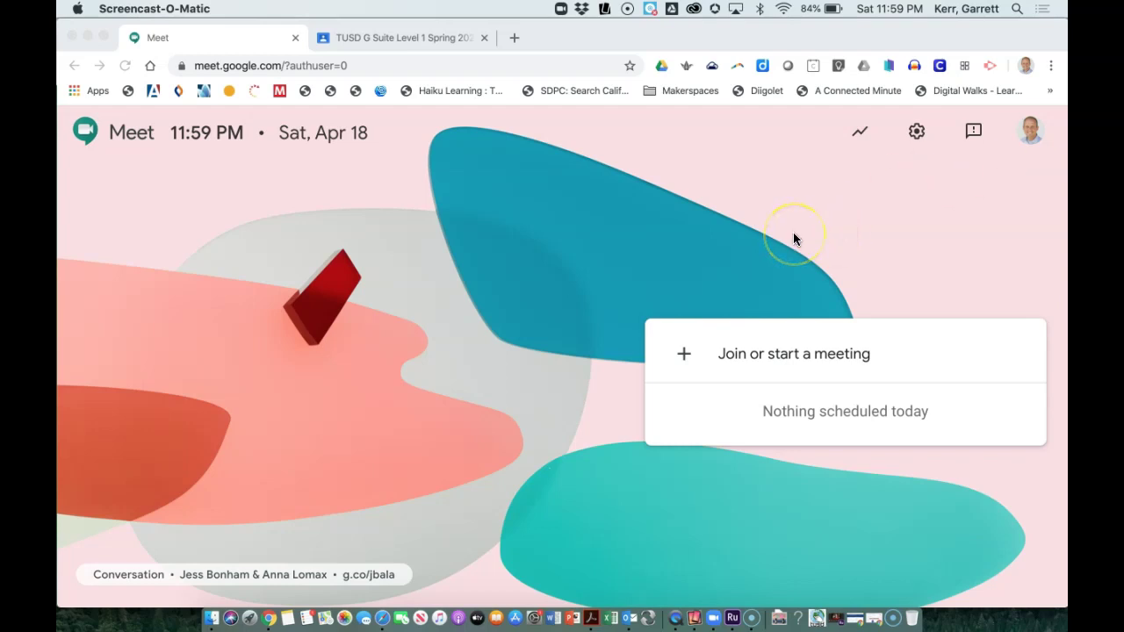
Step: Try to join the ended meeting from the student's guest window with the code kerrtestmeet
key("ctrl+Up")
left_click(692, 379)
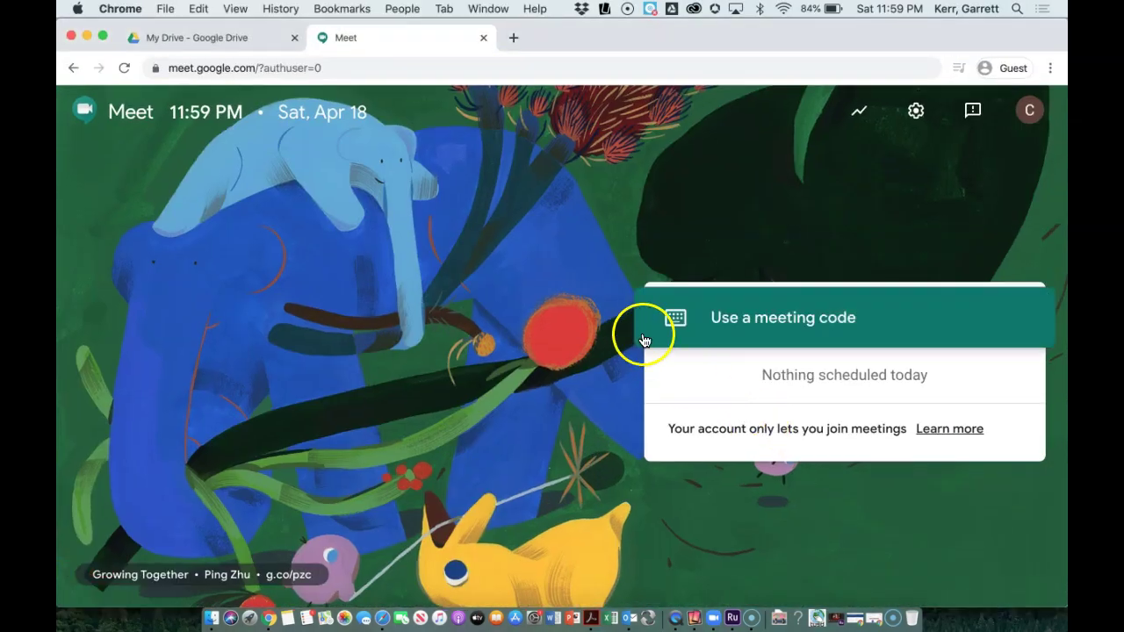
left_click(673, 319)
type("kerrtestmee")
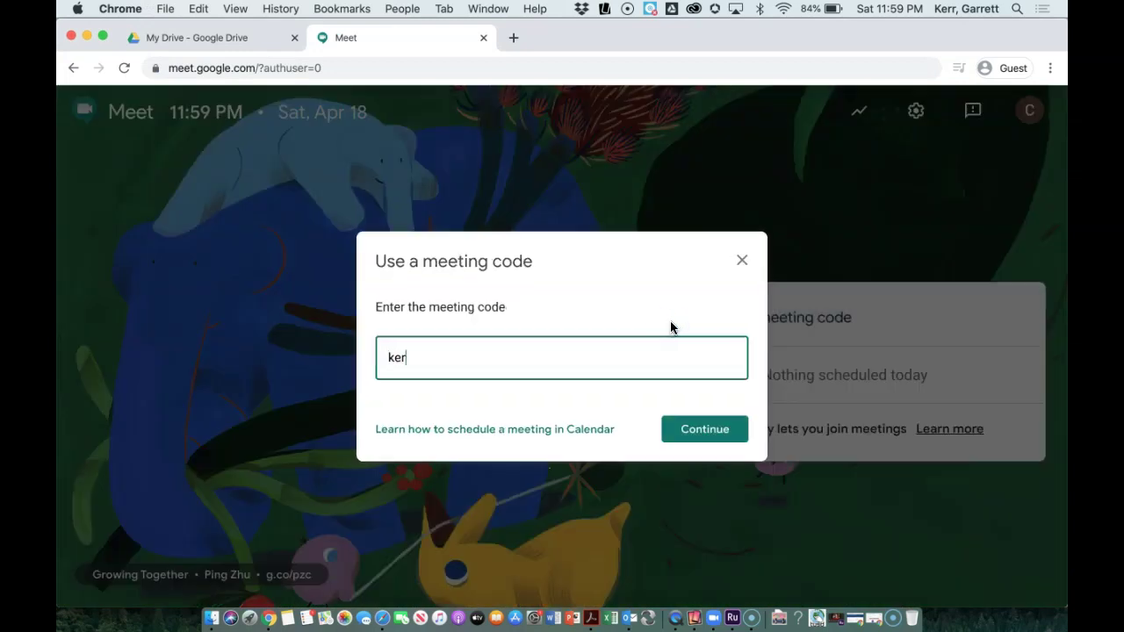
type("t")
left_click(706, 429)
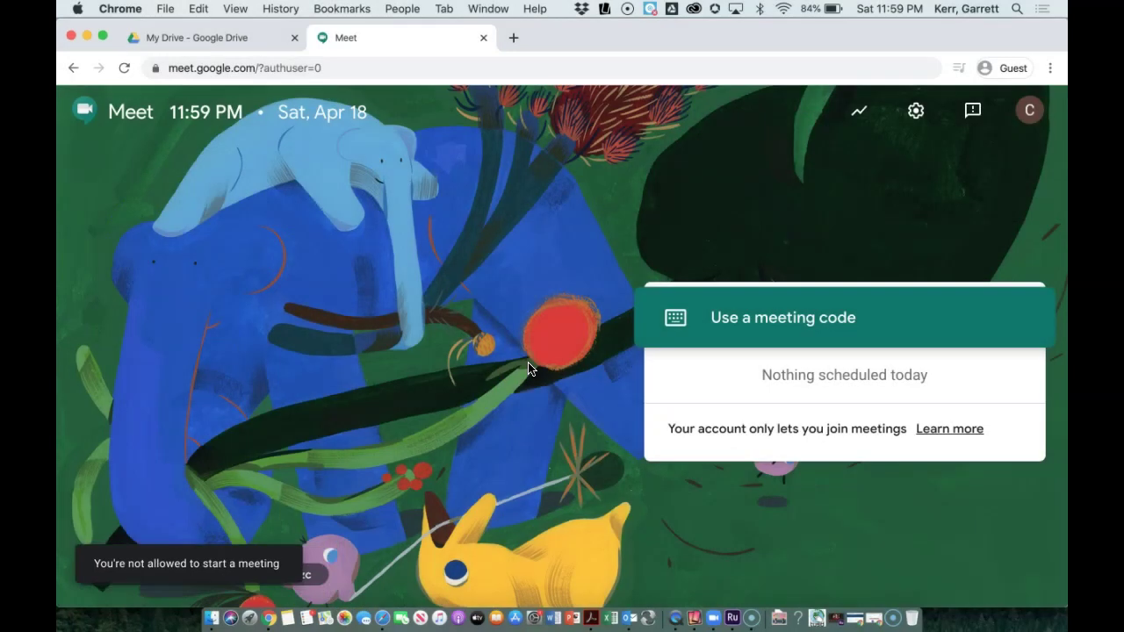
Step: Switch to the teacher's window and open the class settings of TUSD G Suite Level 1 Spring 2020 at the Meet options
key("ctrl+Up")
left_click(528, 362)
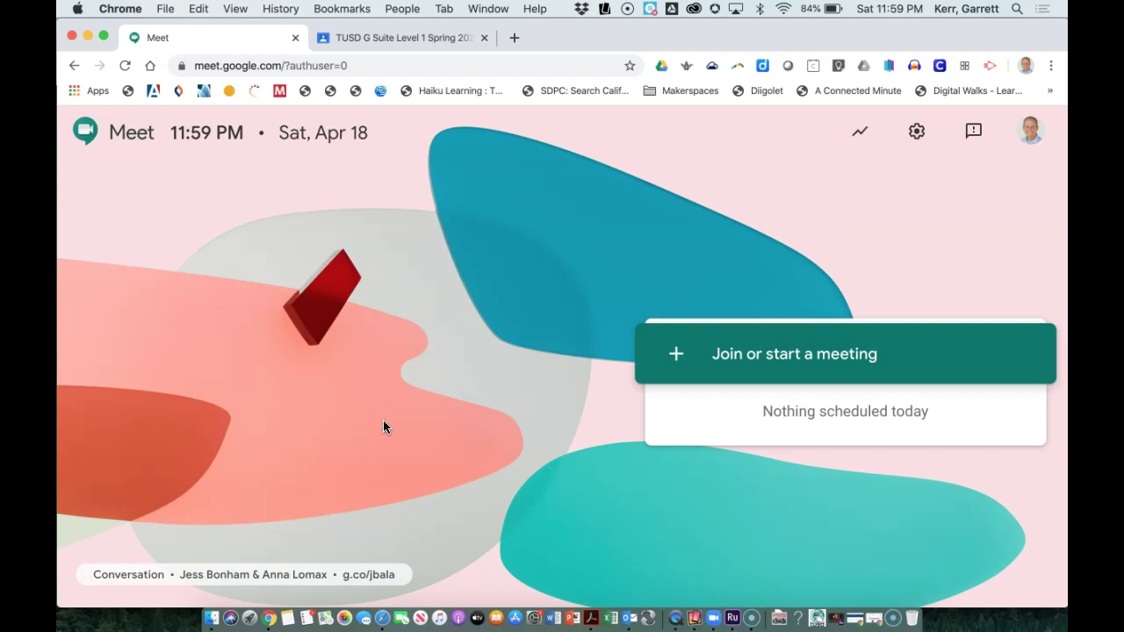
left_click(371, 37)
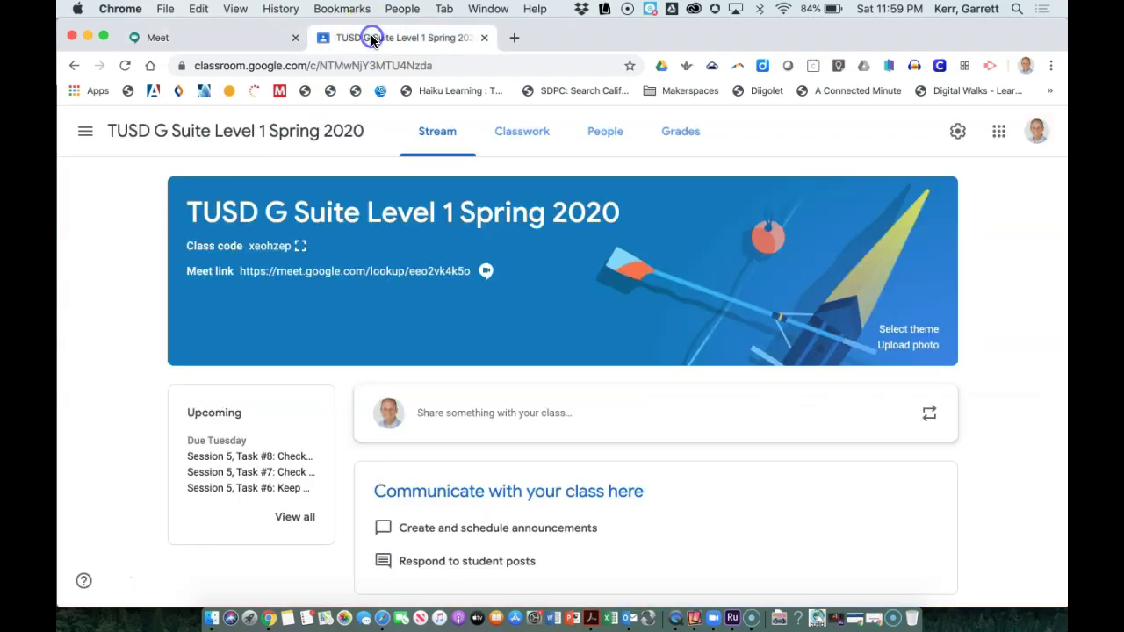
left_click(958, 133)
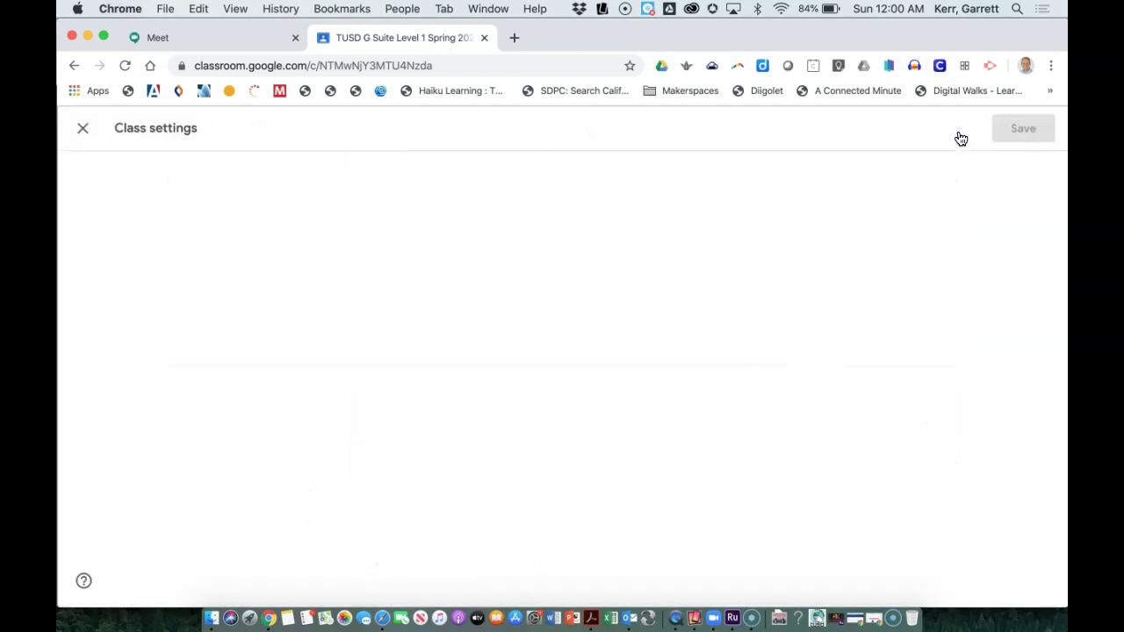
scroll(932, 300, "down", 10)
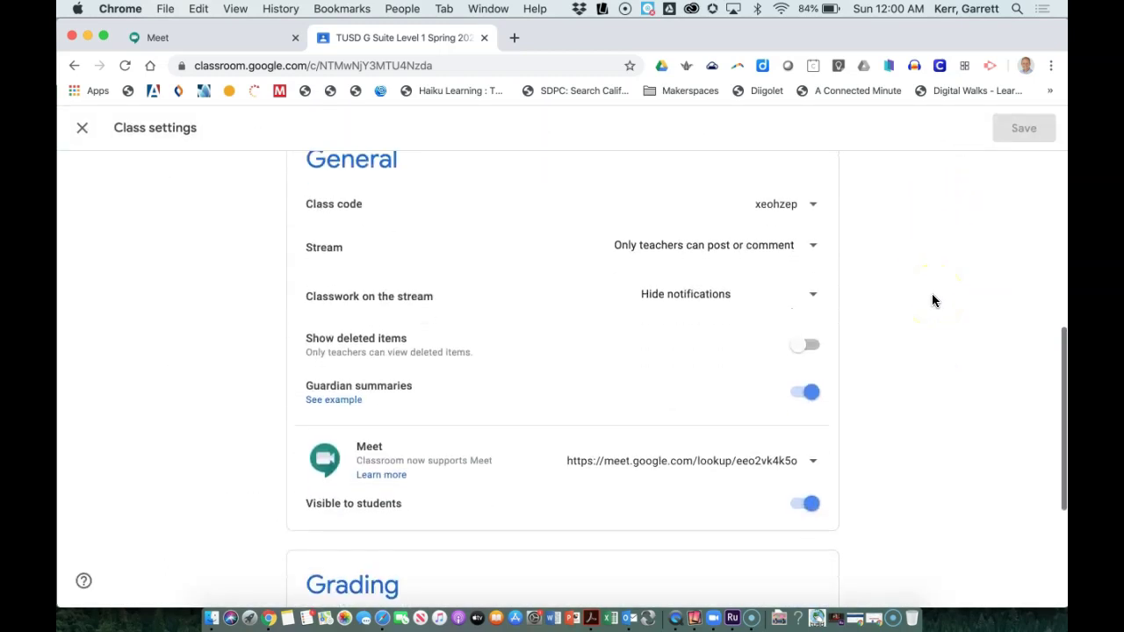
Step: Examine the class Meet link's copy and reset options and its student visibility setting without changing them
scroll(933, 300, "down", 1)
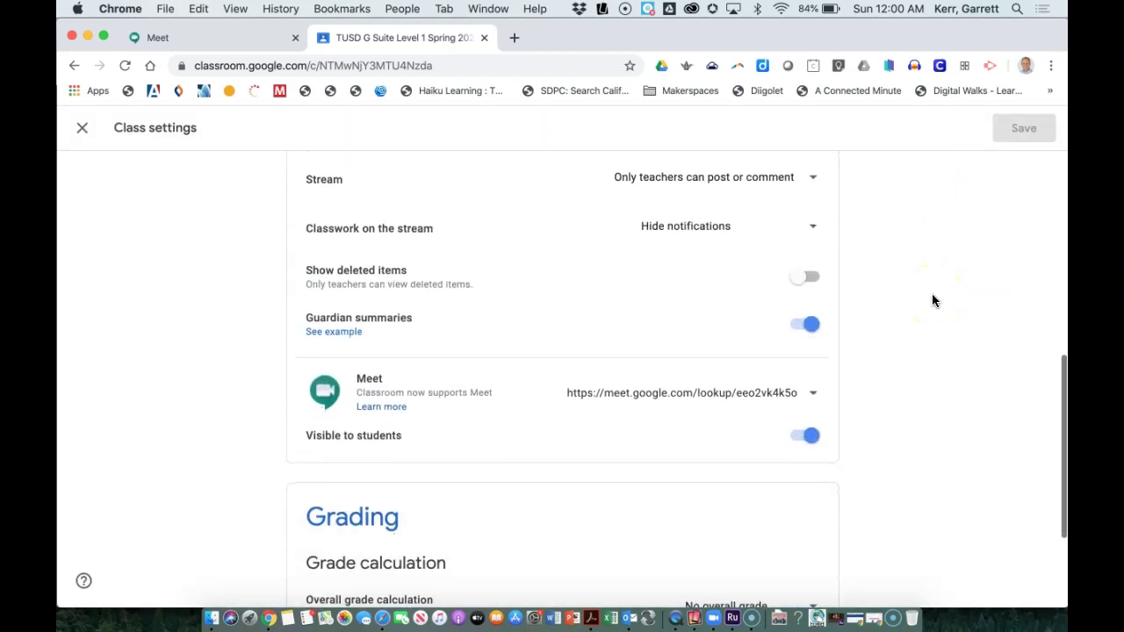
left_click(813, 399)
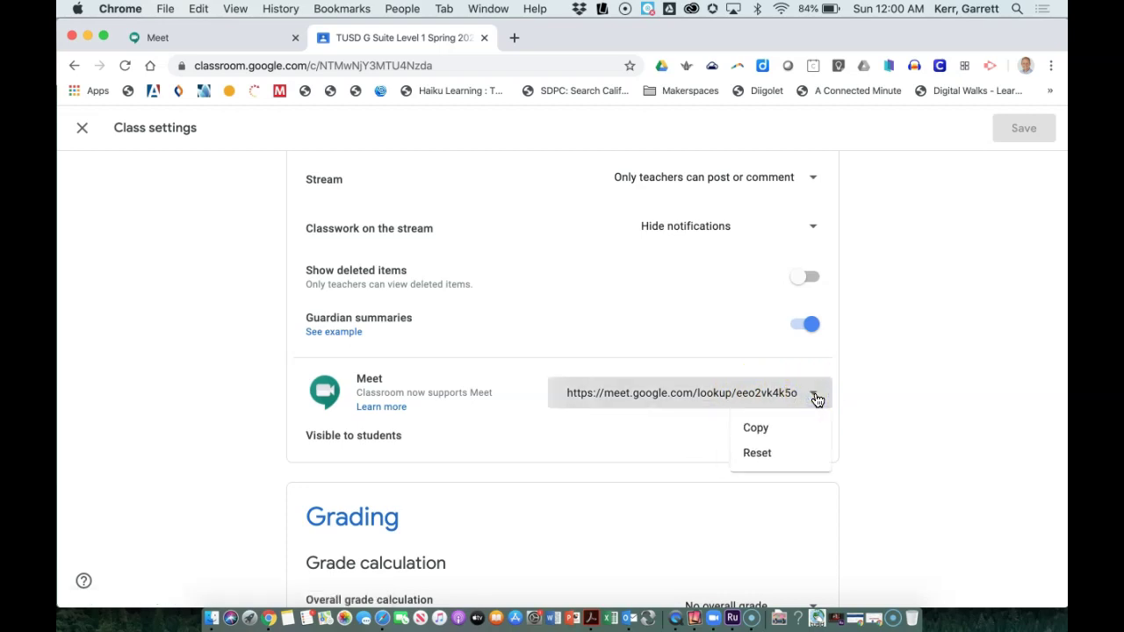
left_click(773, 436)
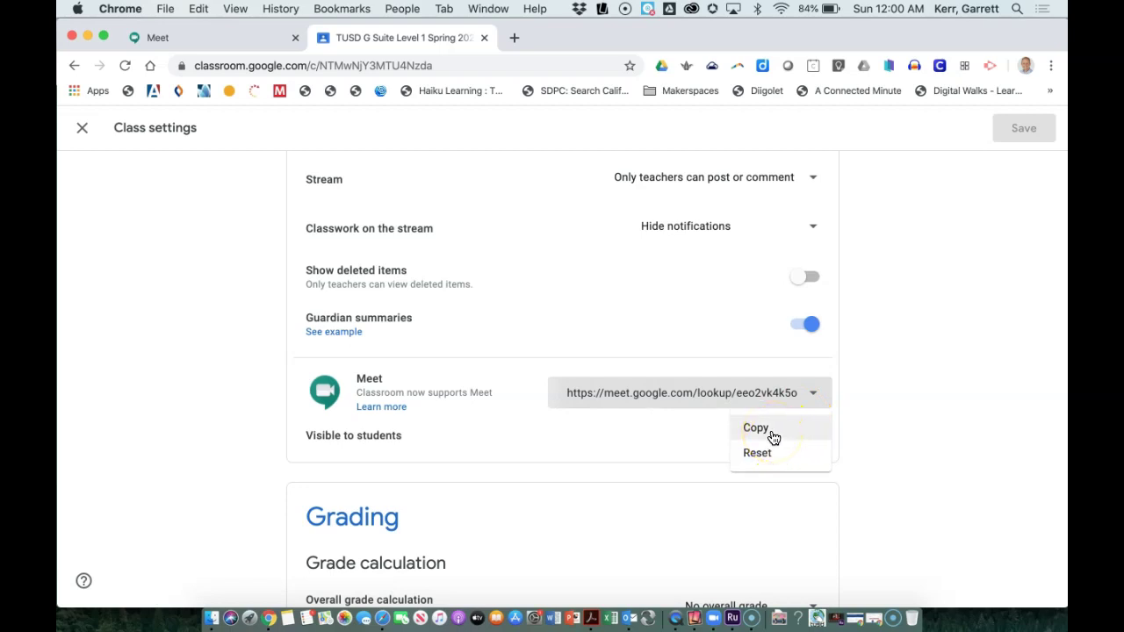
left_click(876, 454)
left_click(712, 460)
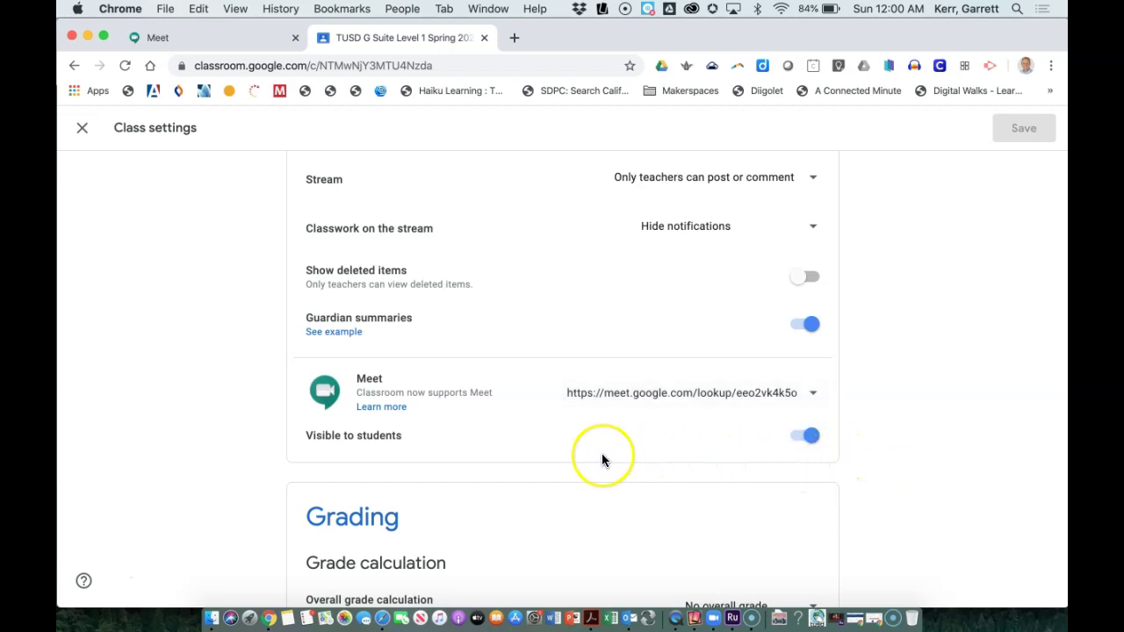
left_click_drag(760, 445, 796, 444)
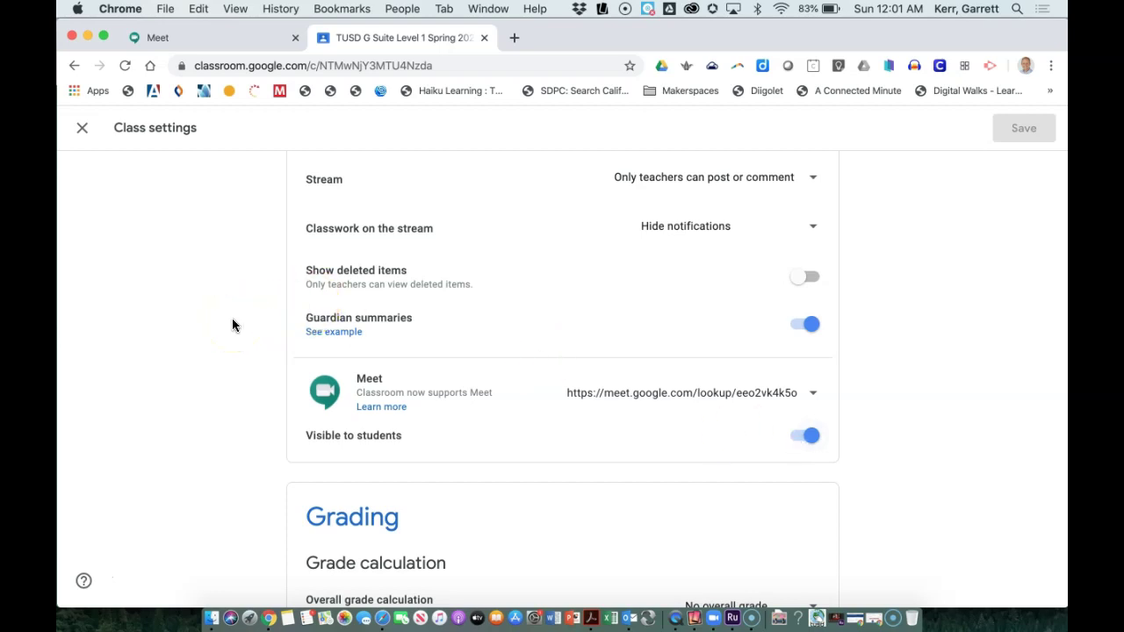
Step: Return from the class settings to the teacher's Meet home screen
scroll(231, 321, "up", 10)
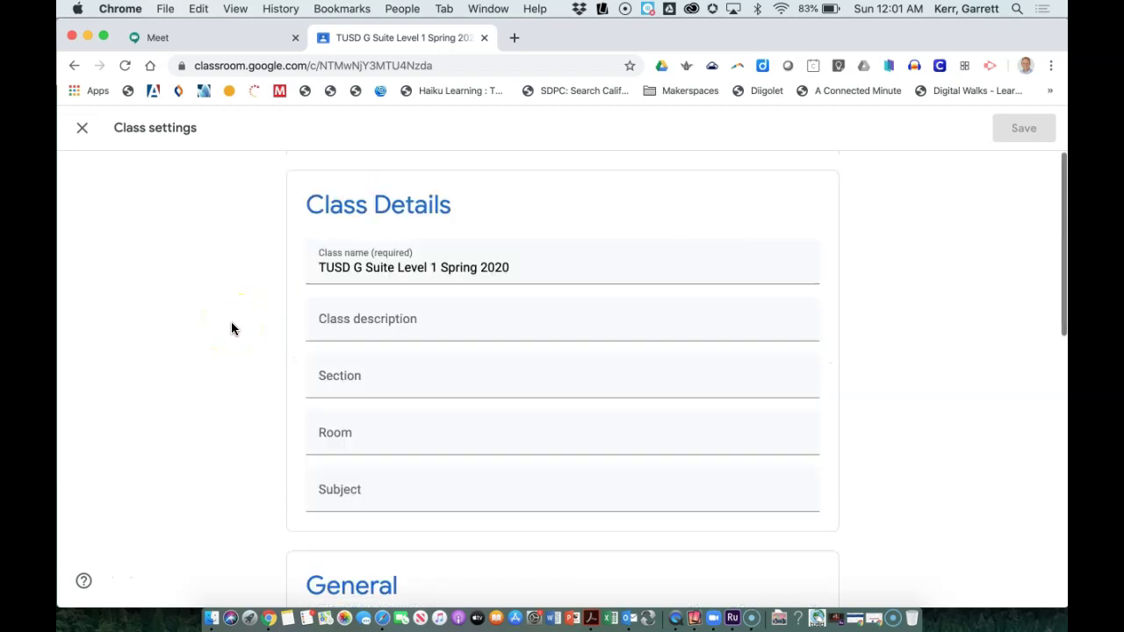
left_click(214, 40)
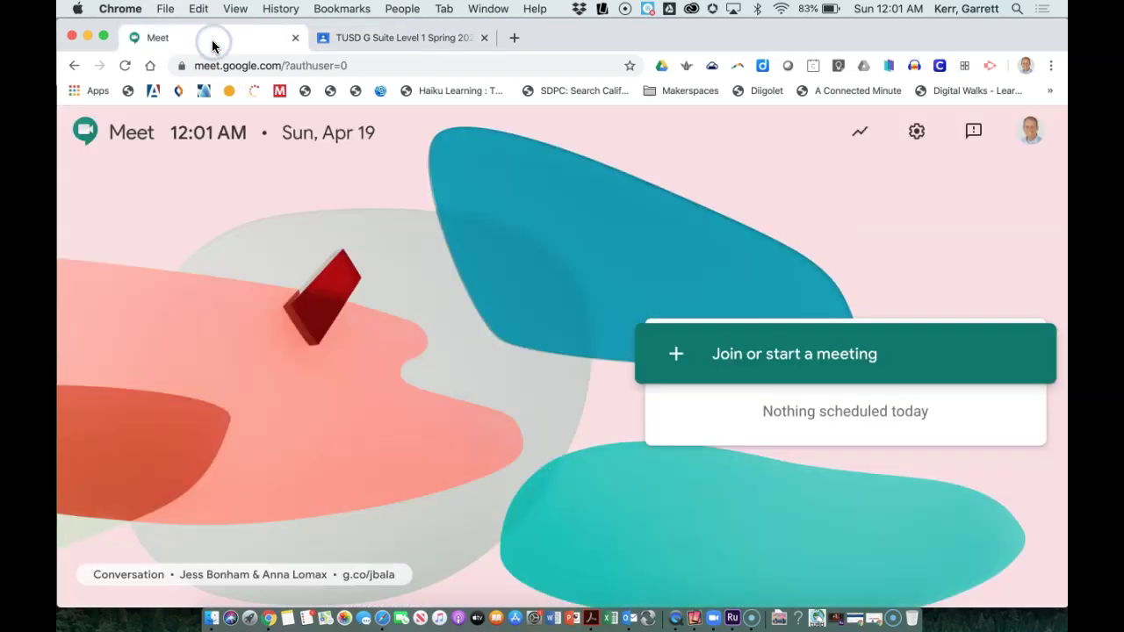